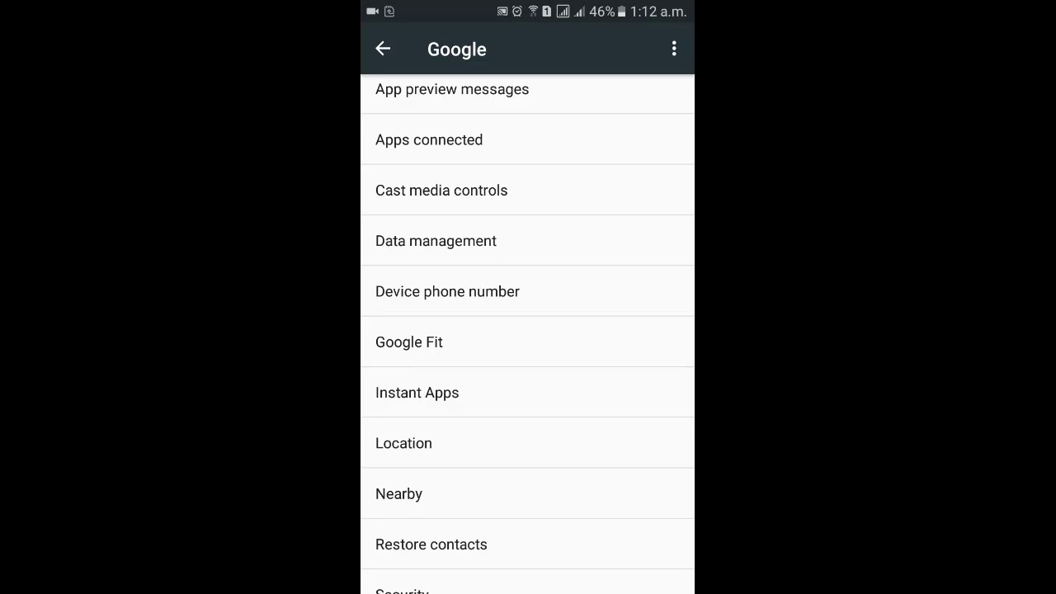
From the home screen, open the app drawer, then Settings, then the Google section
{"action": "key", "text": "Home"}
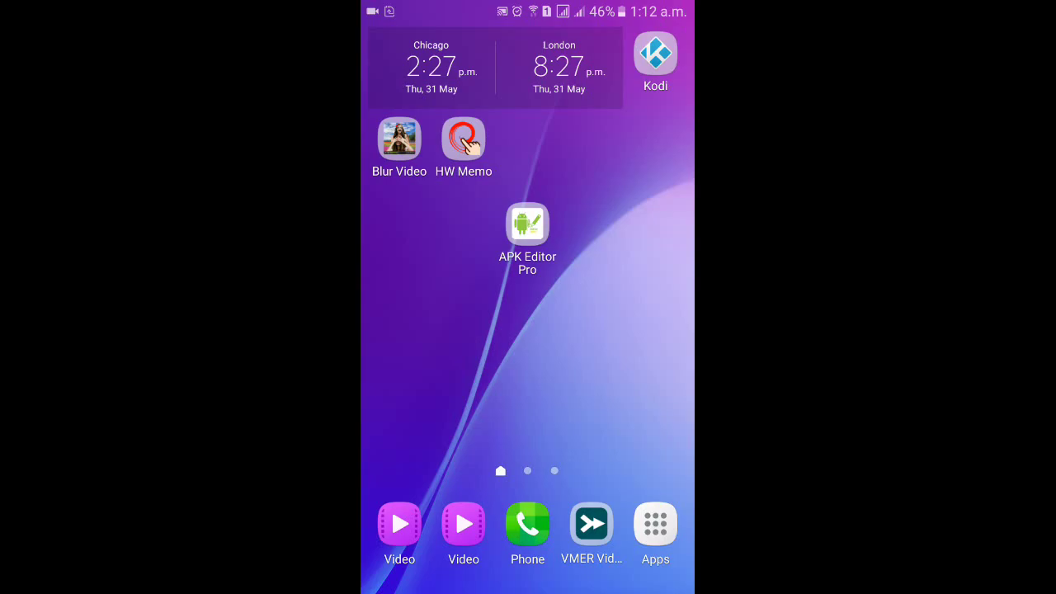
{"action": "left_click", "coordinate": [655, 525]}
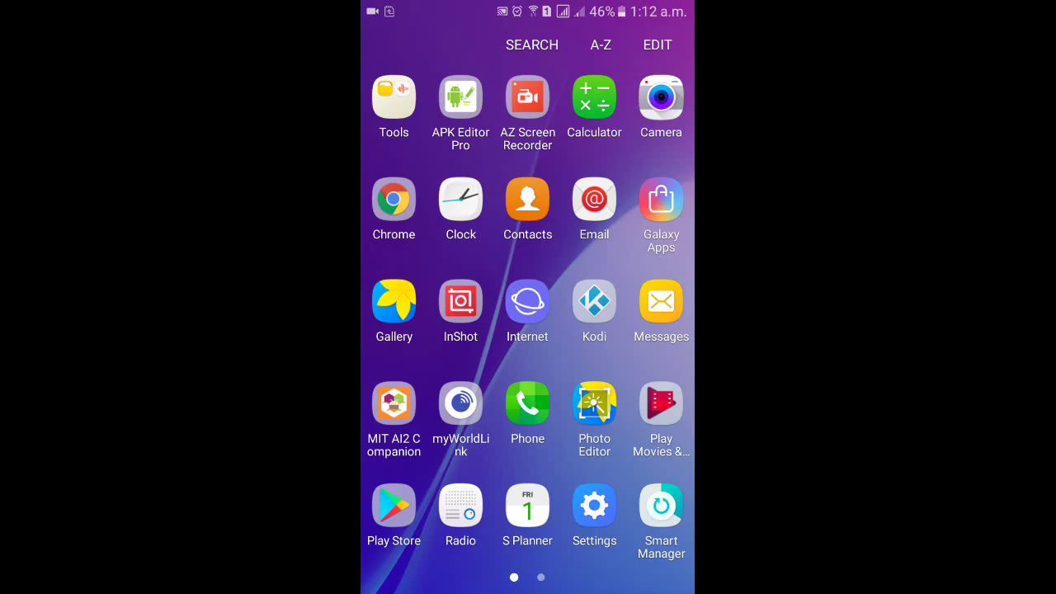
{"action": "left_click", "coordinate": [594, 505]}
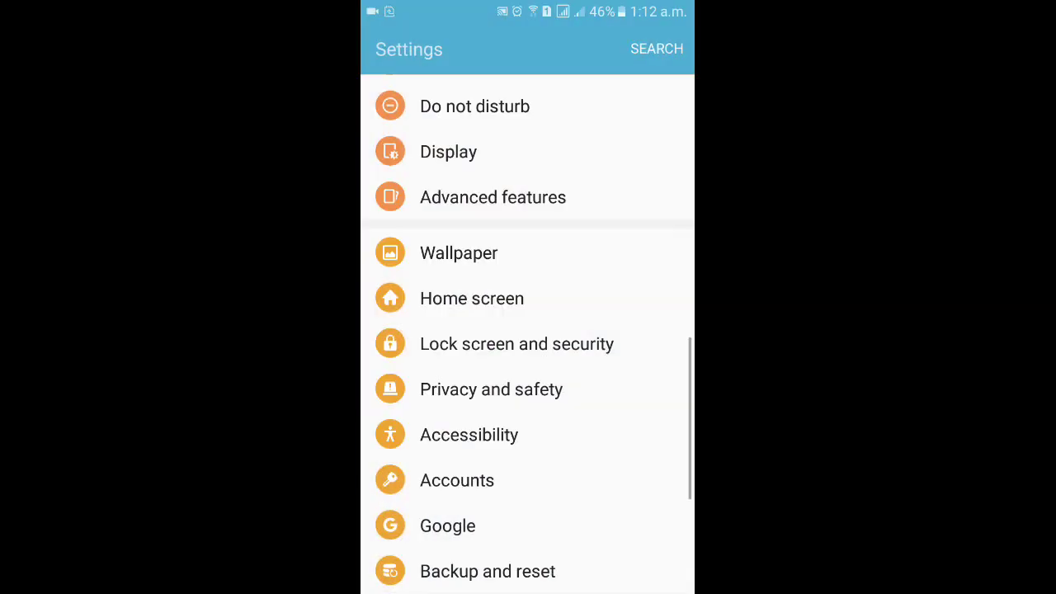
{"action": "scroll", "coordinate": [528, 330], "scroll_direction": "down", "scroll_amount": 5}
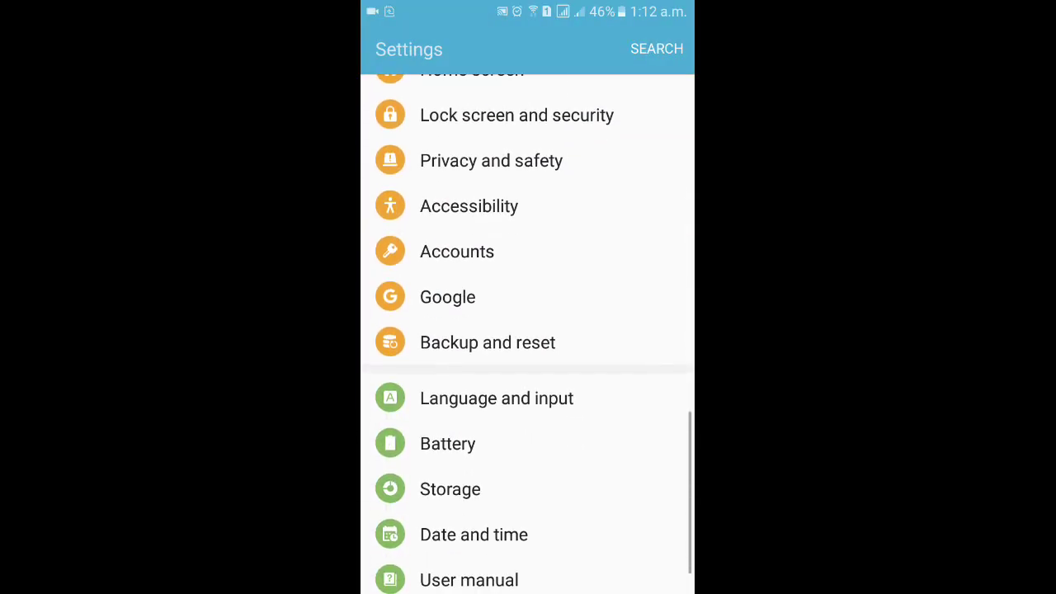
{"action": "scroll", "coordinate": [528, 330], "scroll_direction": "up", "scroll_amount": 4}
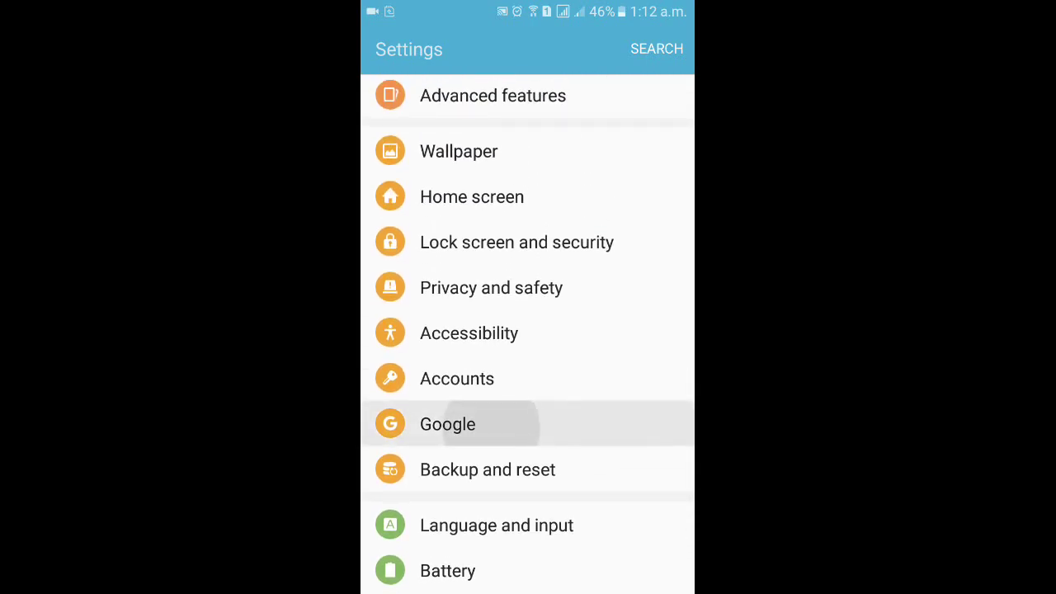
{"action": "scroll", "coordinate": [485, 424], "scroll_direction": "up", "scroll_amount": 1}
{"action": "left_click", "coordinate": [485, 441]}
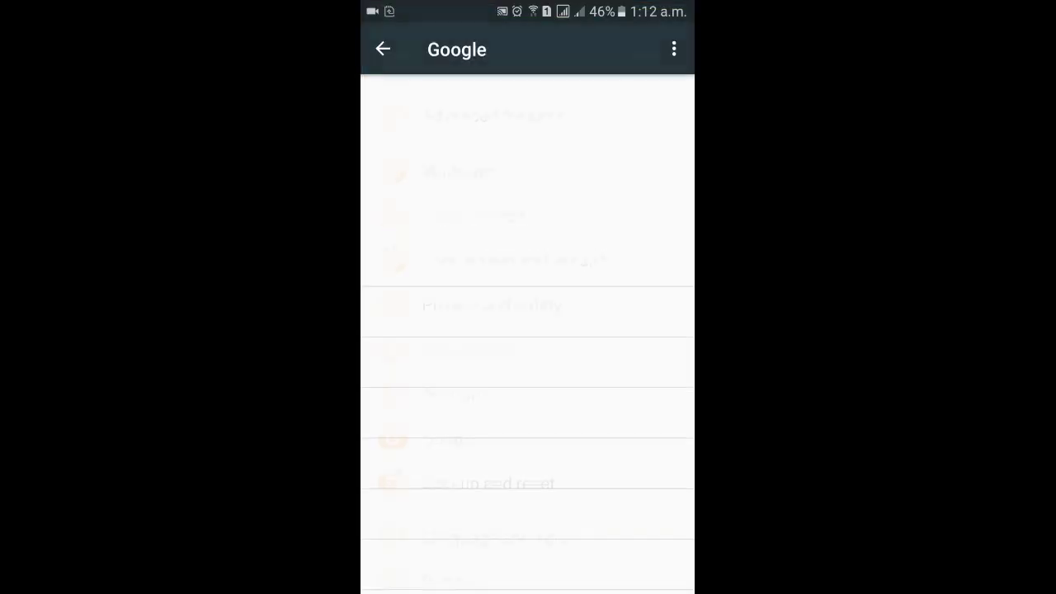
Scroll Google settings and open the Instant Apps page, currently switched off
{"action": "scroll", "coordinate": [528, 330], "scroll_direction": "down", "scroll_amount": 5}
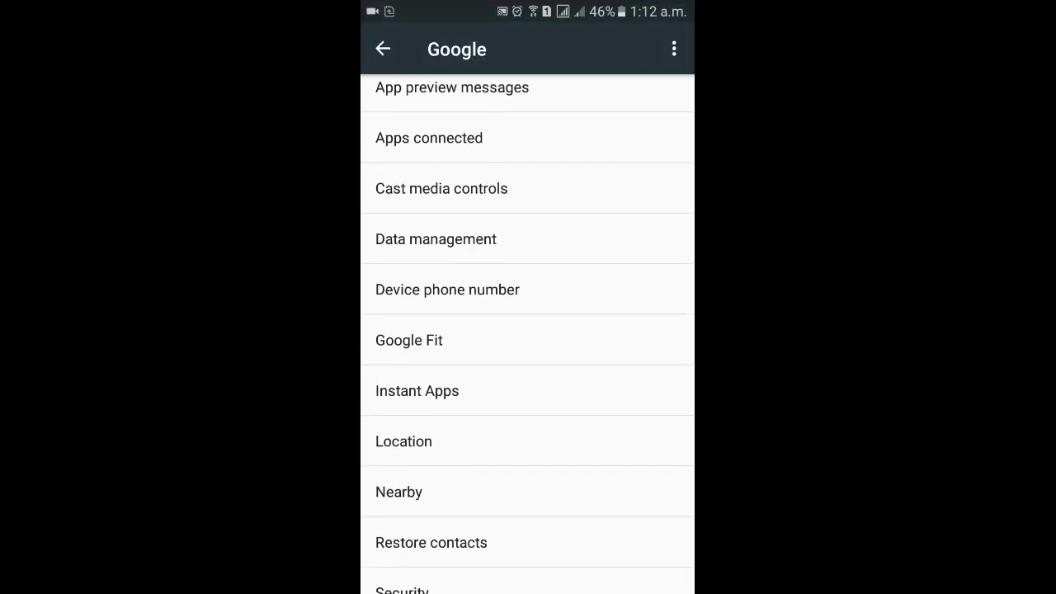
{"action": "scroll", "coordinate": [528, 330], "scroll_direction": "down", "scroll_amount": 2}
{"action": "left_click", "coordinate": [398, 381]}
{"action": "scroll", "coordinate": [528, 382], "scroll_direction": "down", "scroll_amount": 1}
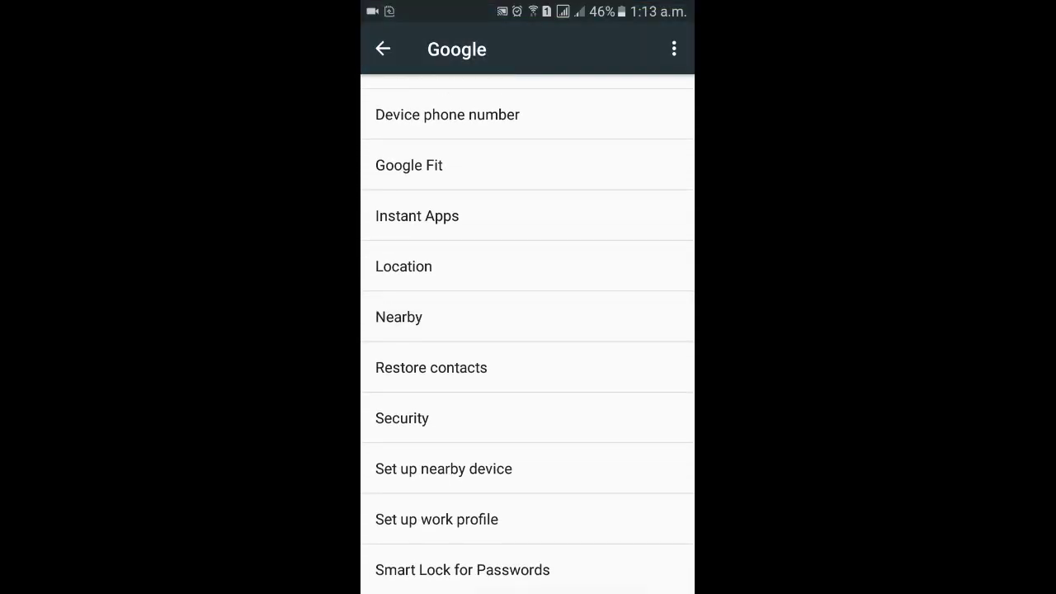
{"action": "scroll", "coordinate": [467, 216], "scroll_direction": "up", "scroll_amount": 2}
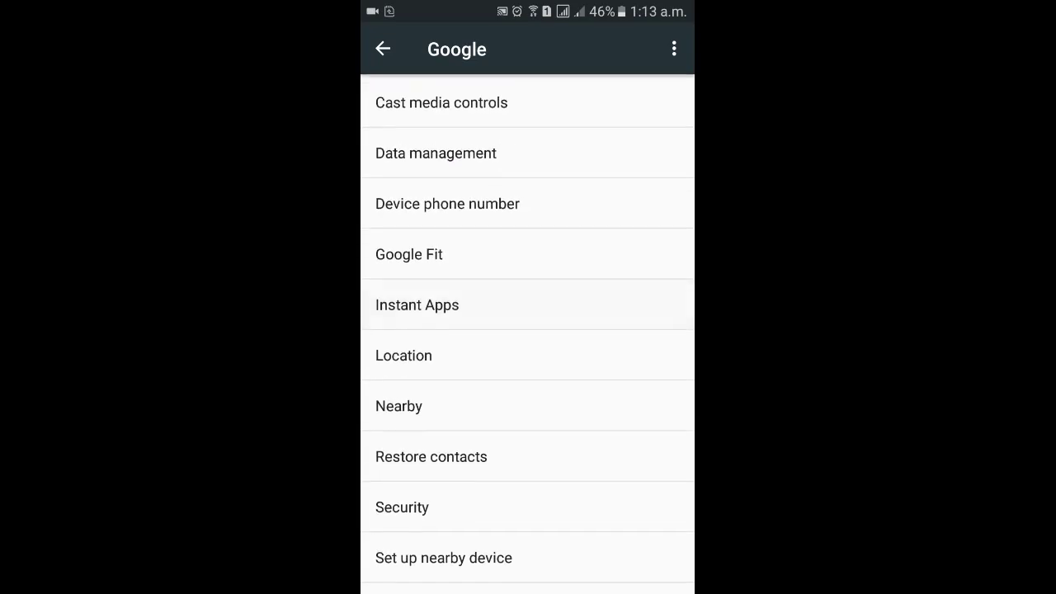
{"action": "left_click", "coordinate": [416, 315]}
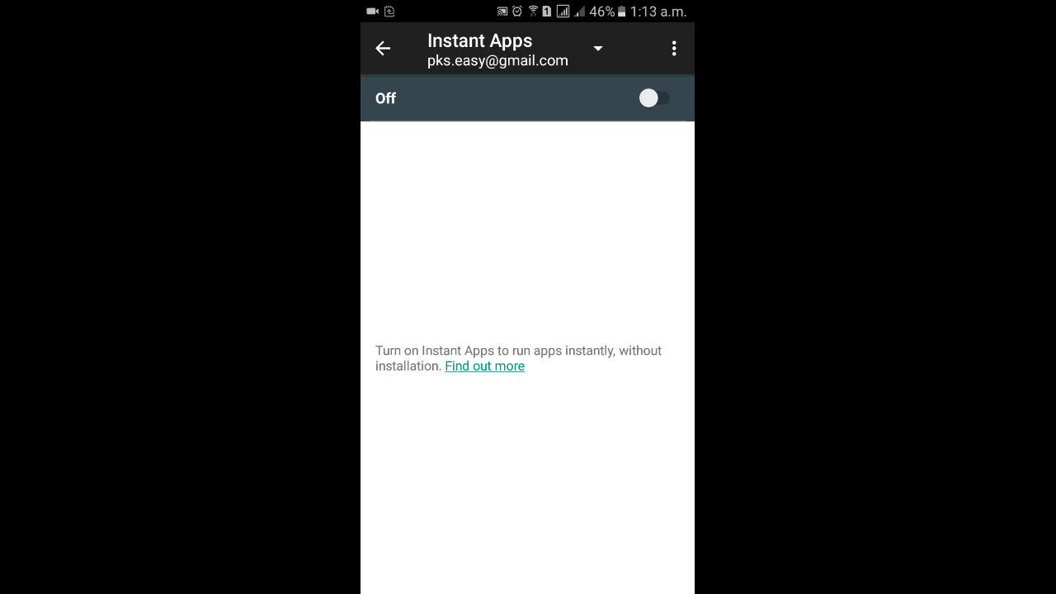
Check the account, switch Instant Apps on, and accept Google Play's terms with YES, I'M IN
{"action": "left_click", "coordinate": [512, 49]}
{"action": "left_click", "coordinate": [653, 98]}
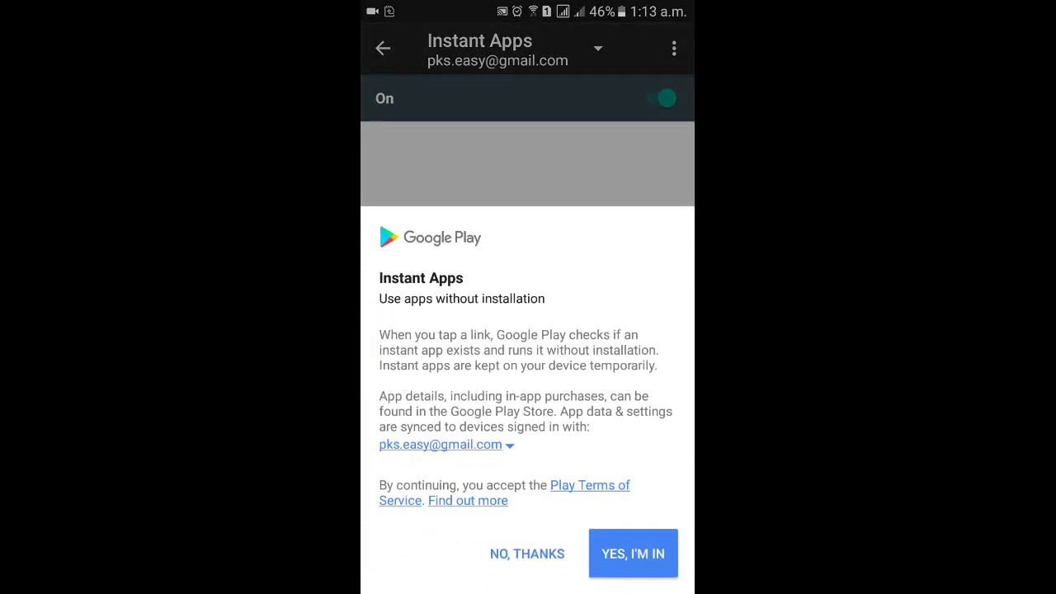
{"action": "left_click", "coordinate": [633, 554]}
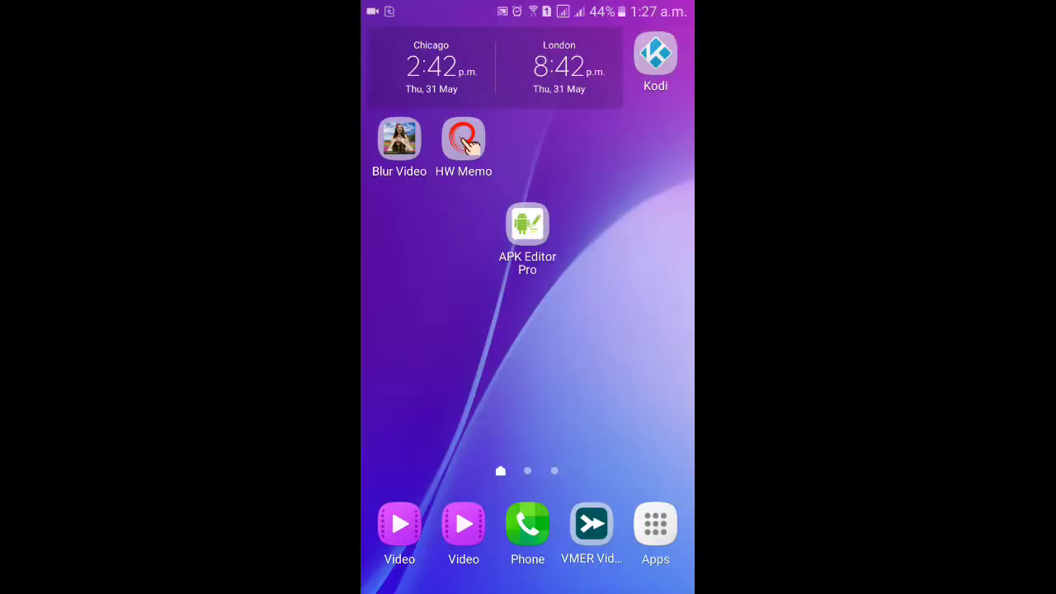
In the Play Store, view the Motivational Thoughts in Pics and Word Search listings, returning home each time
{"action": "left_click", "coordinate": [655, 525]}
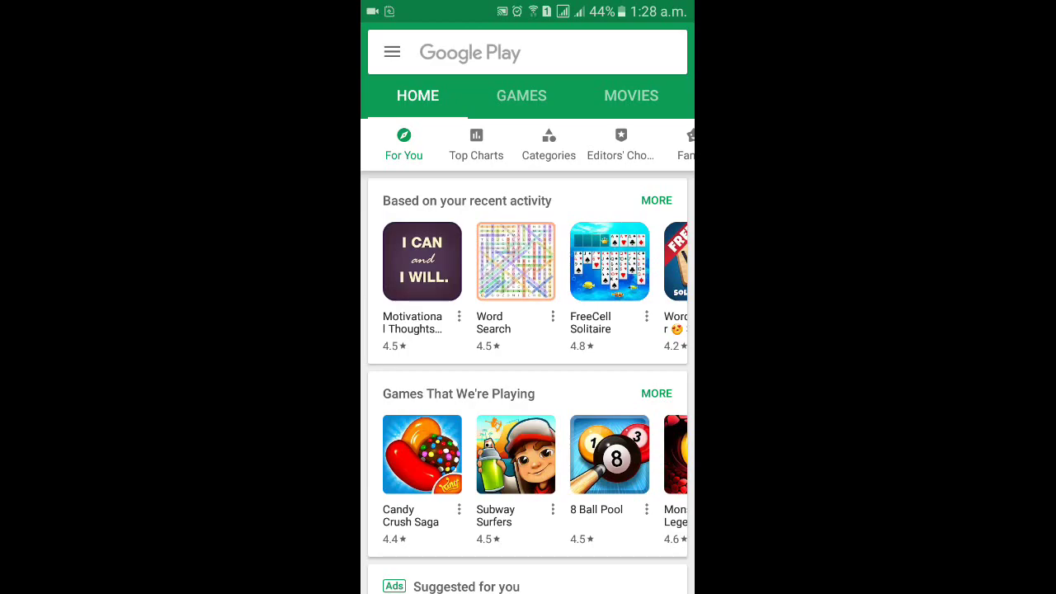
{"action": "left_click", "coordinate": [458, 316]}
{"action": "left_click", "coordinate": [421, 260]}
{"action": "left_click", "coordinate": [421, 261]}
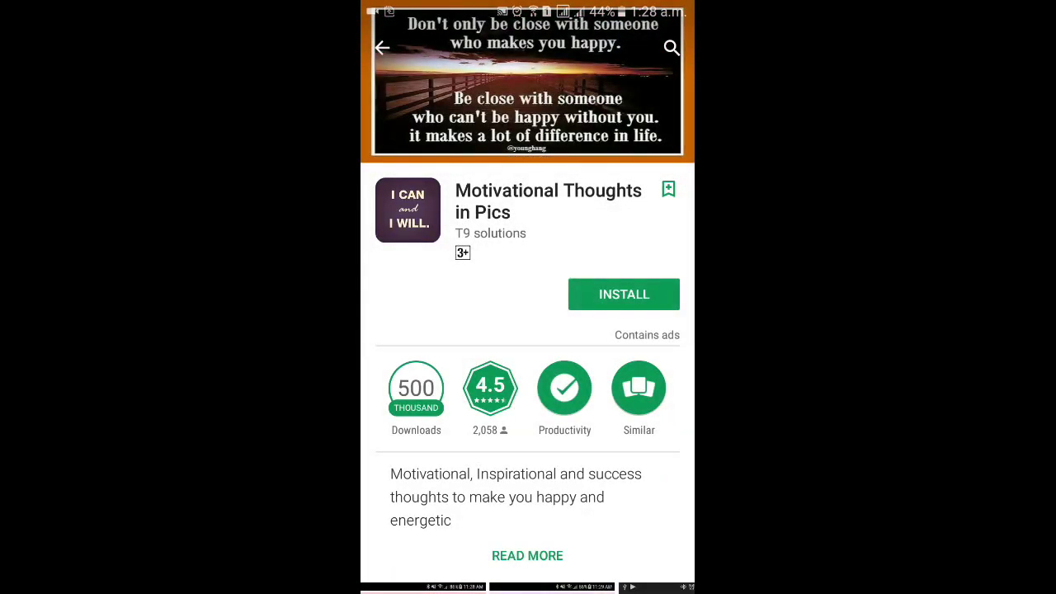
{"action": "left_click", "coordinate": [382, 47]}
{"action": "left_click", "coordinate": [515, 260]}
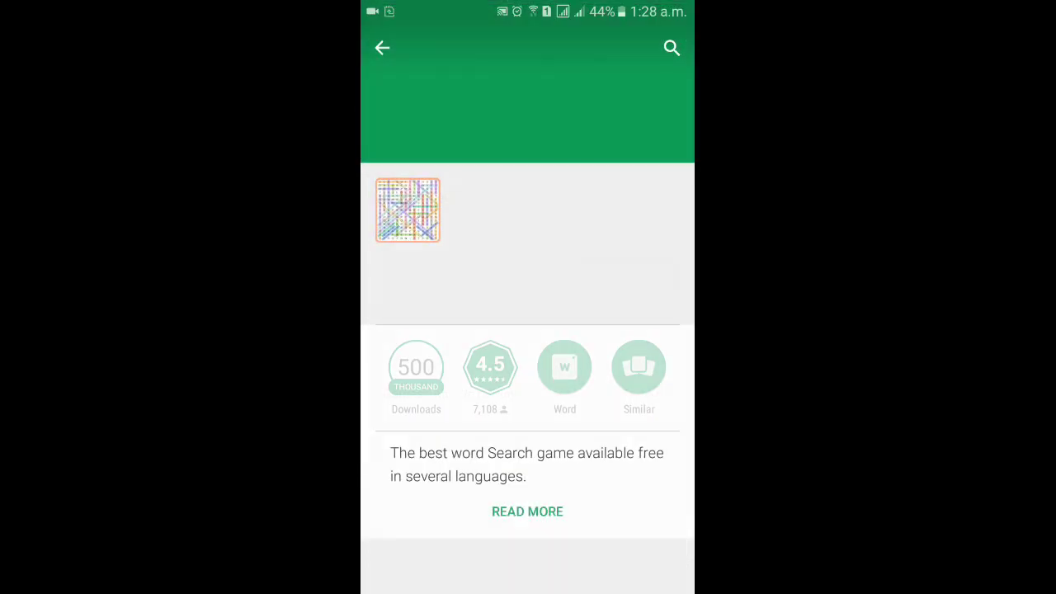
{"action": "left_click", "coordinate": [382, 47]}
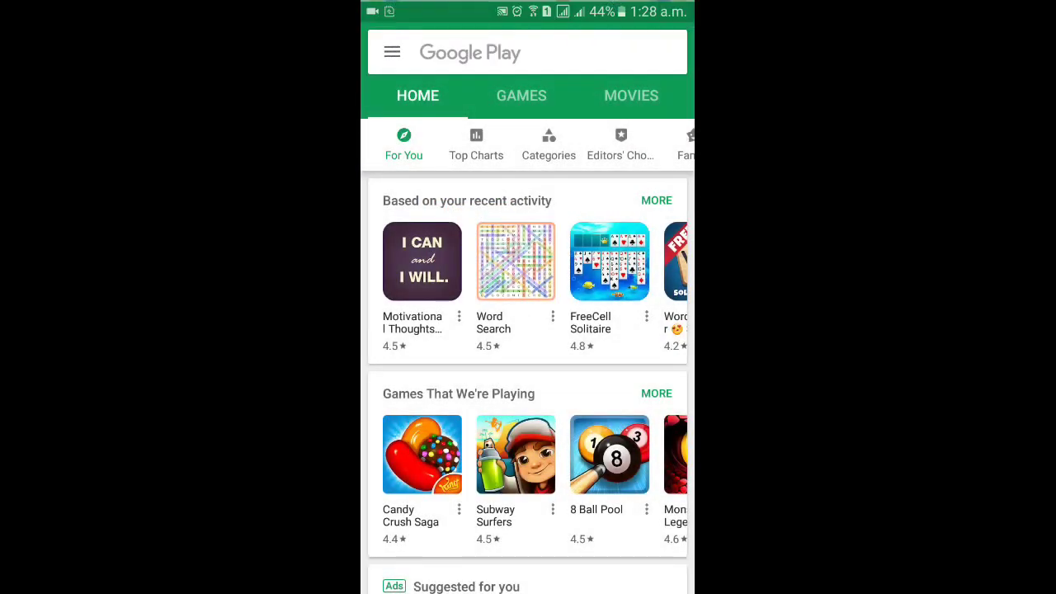
Rerun the 'buzz feed' search, launch BuzzFeed via TRY NOW without installing, then exit it
{"action": "left_click", "coordinate": [469, 51]}
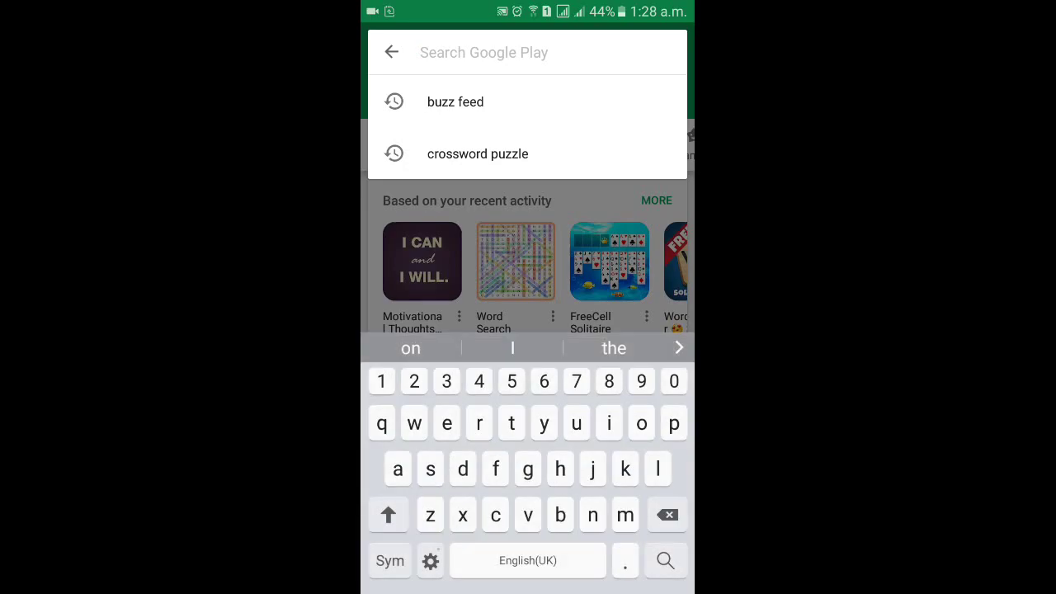
{"action": "left_click", "coordinate": [455, 101]}
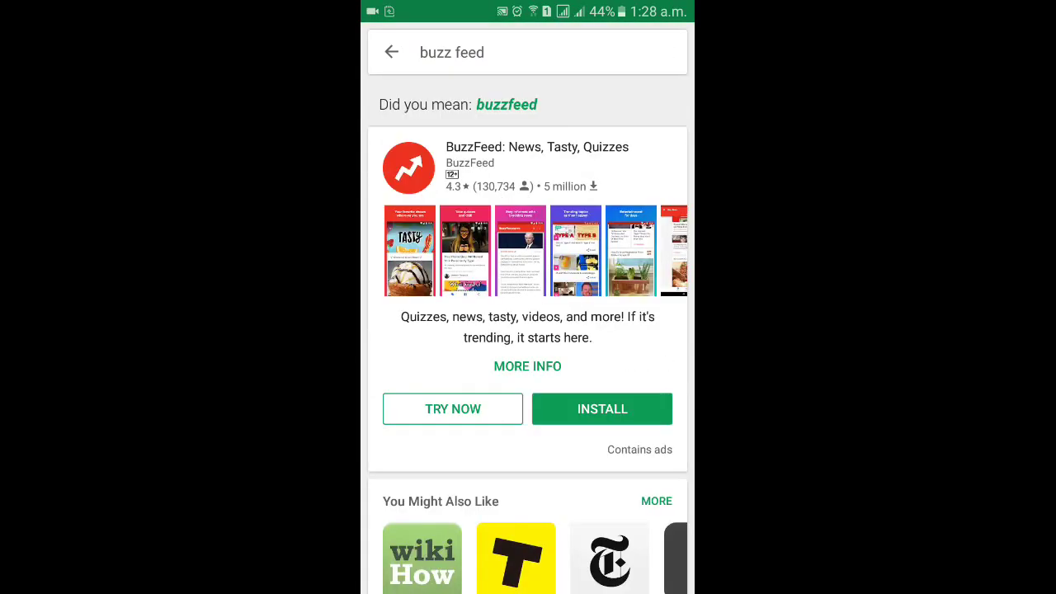
{"action": "left_click", "coordinate": [536, 156]}
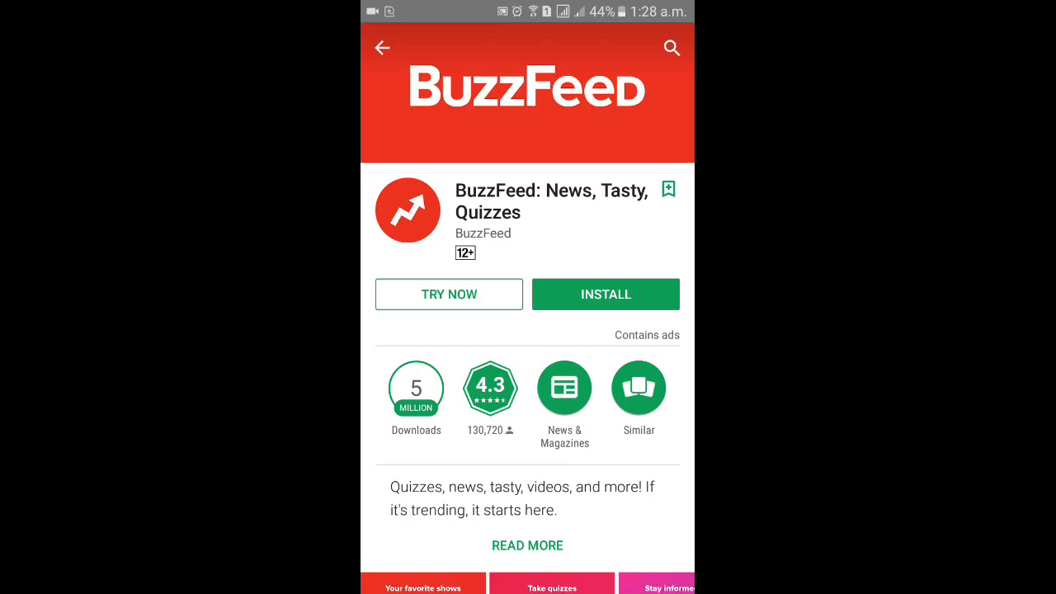
{"action": "left_click", "coordinate": [449, 294]}
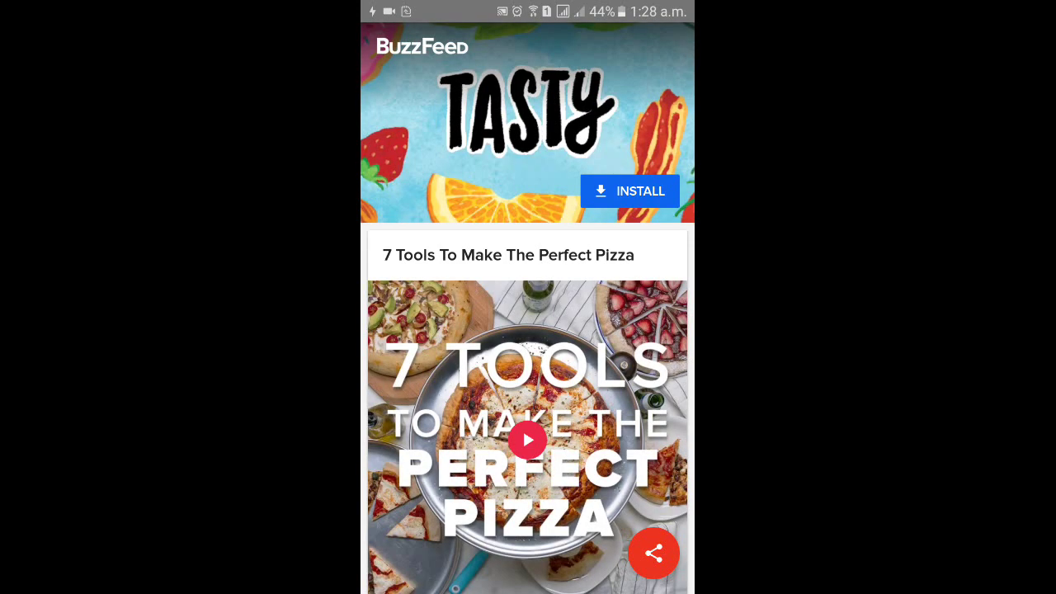
{"action": "left_click", "coordinate": [629, 191]}
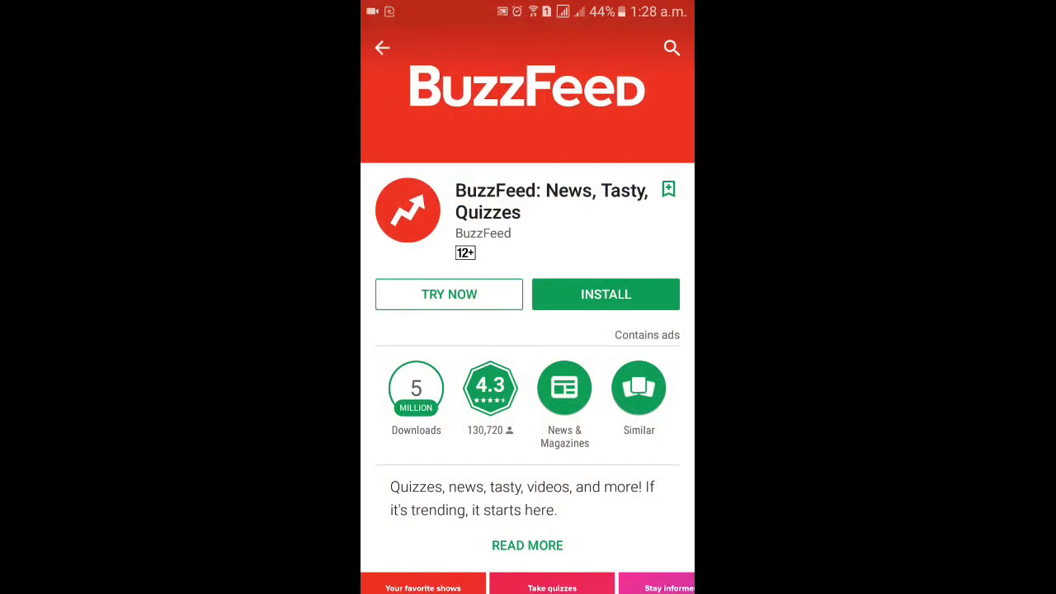
Replace the search with 'vie' and open the Vimeo app details page
{"action": "left_click", "coordinate": [382, 47]}
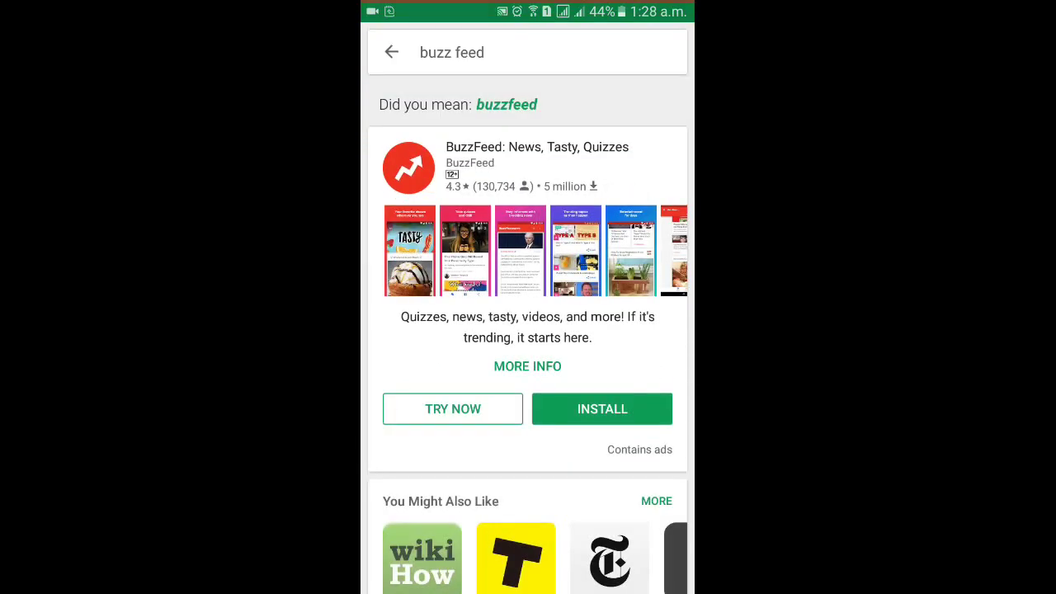
{"action": "left_click", "coordinate": [462, 52]}
{"action": "left_click", "coordinate": [665, 52]}
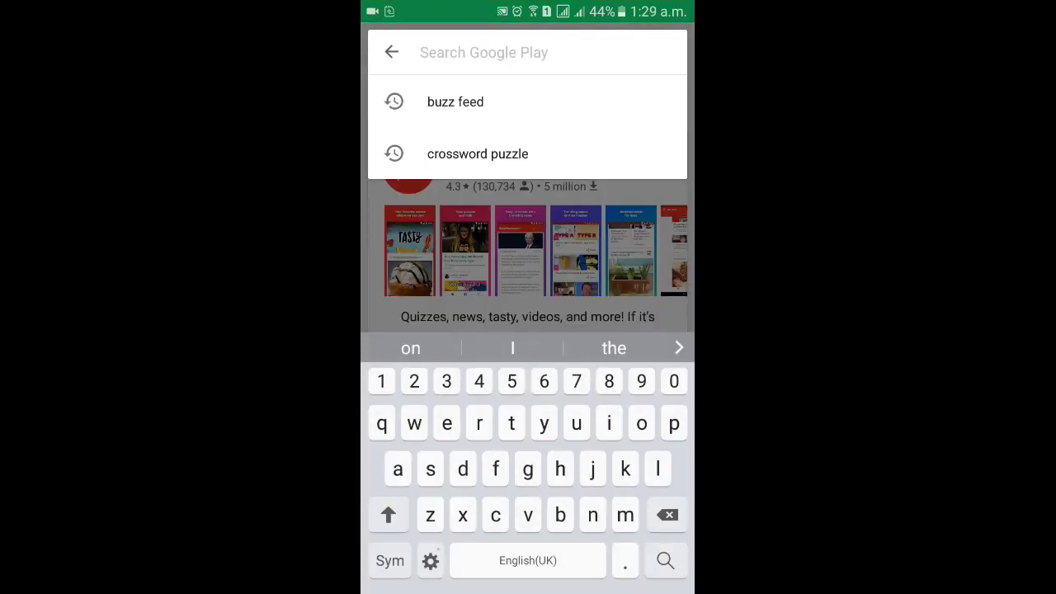
{"action": "type", "text": "viemo"}
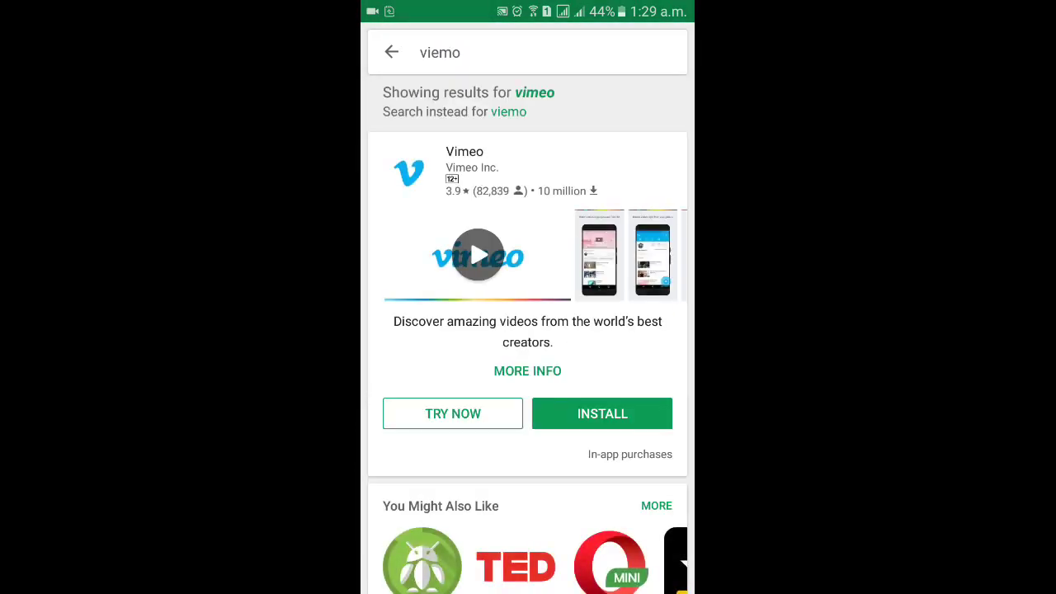
{"action": "left_click", "coordinate": [478, 169]}
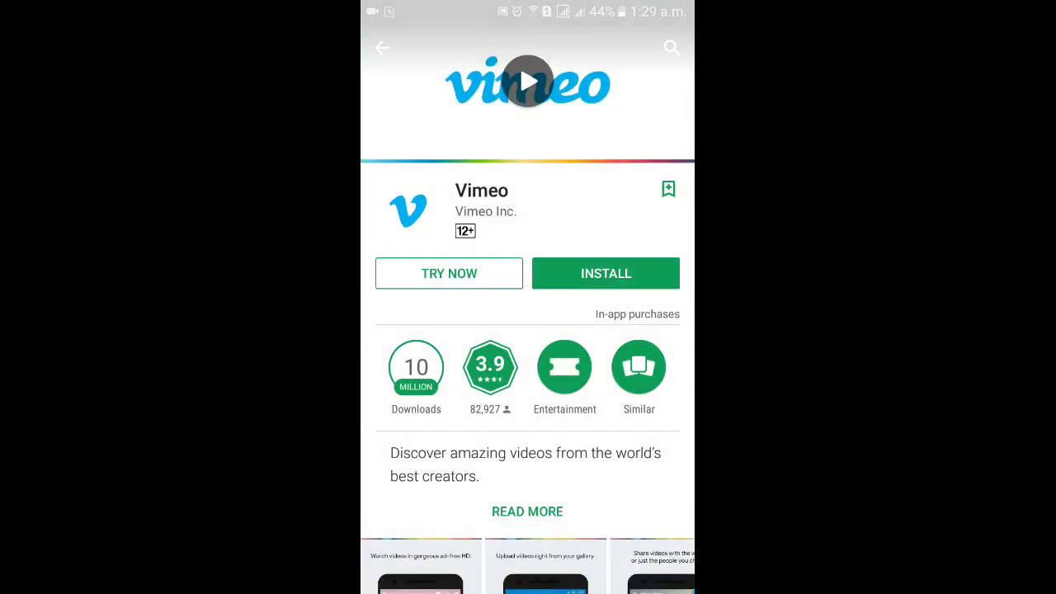
Run Vimeo instantly via TRY NOW without installing, then leave it and scroll its details page
{"action": "left_click", "coordinate": [449, 273]}
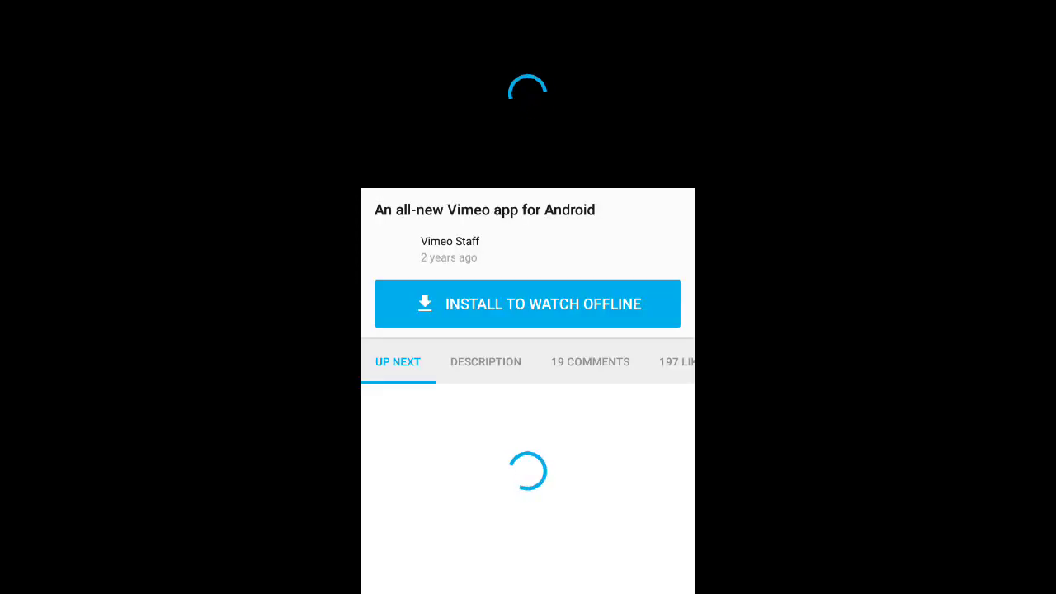
{"action": "key", "text": "Escape"}
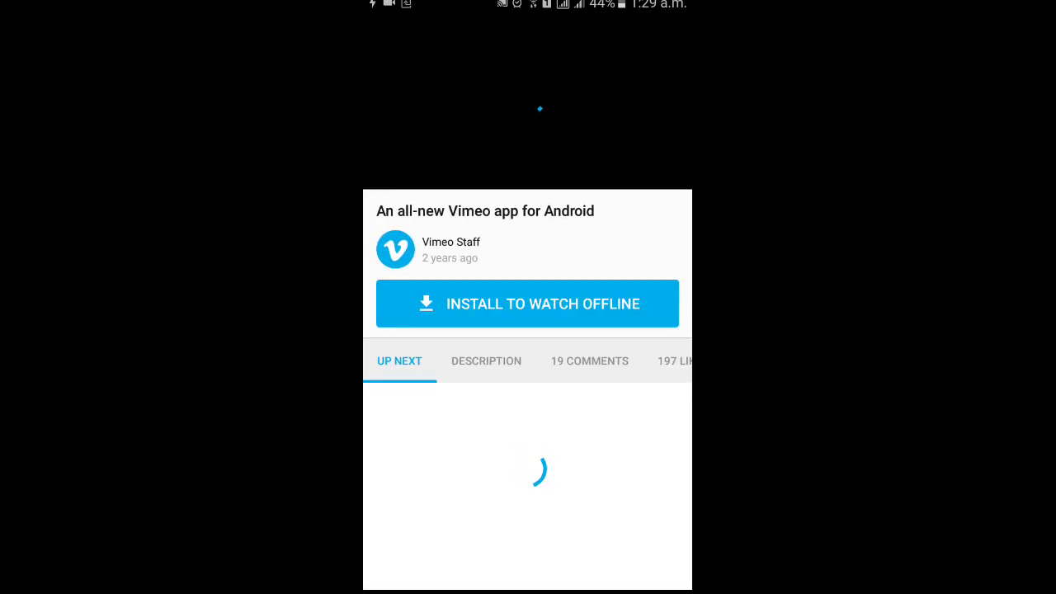
{"action": "scroll", "coordinate": [527, 330], "scroll_direction": "down", "scroll_amount": 15}
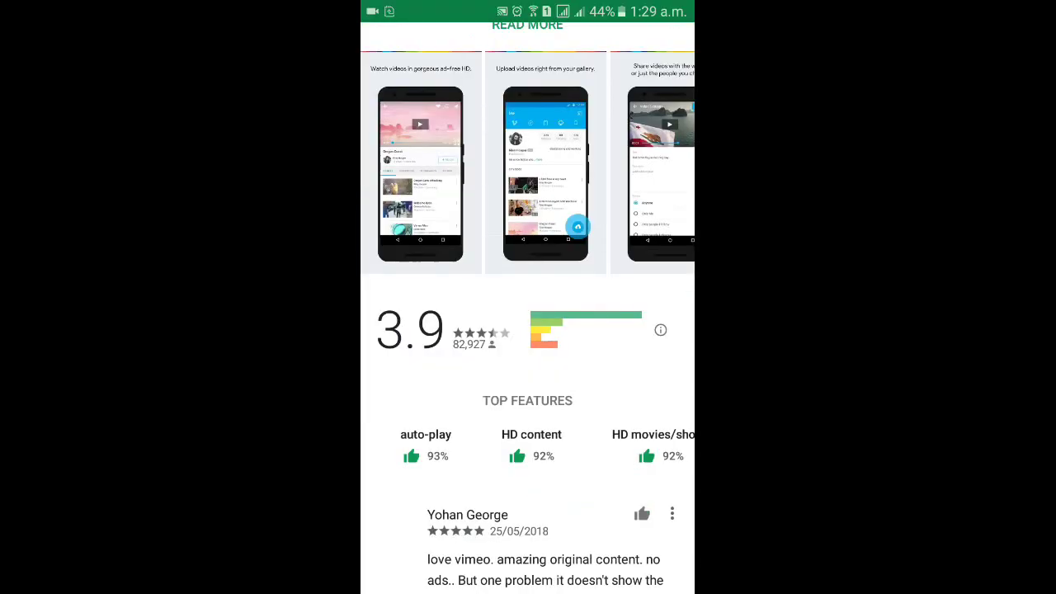
{"action": "scroll", "coordinate": [527, 330], "scroll_direction": "up", "scroll_amount": 10}
{"action": "scroll", "coordinate": [527, 330], "scroll_direction": "up", "scroll_amount": 10}
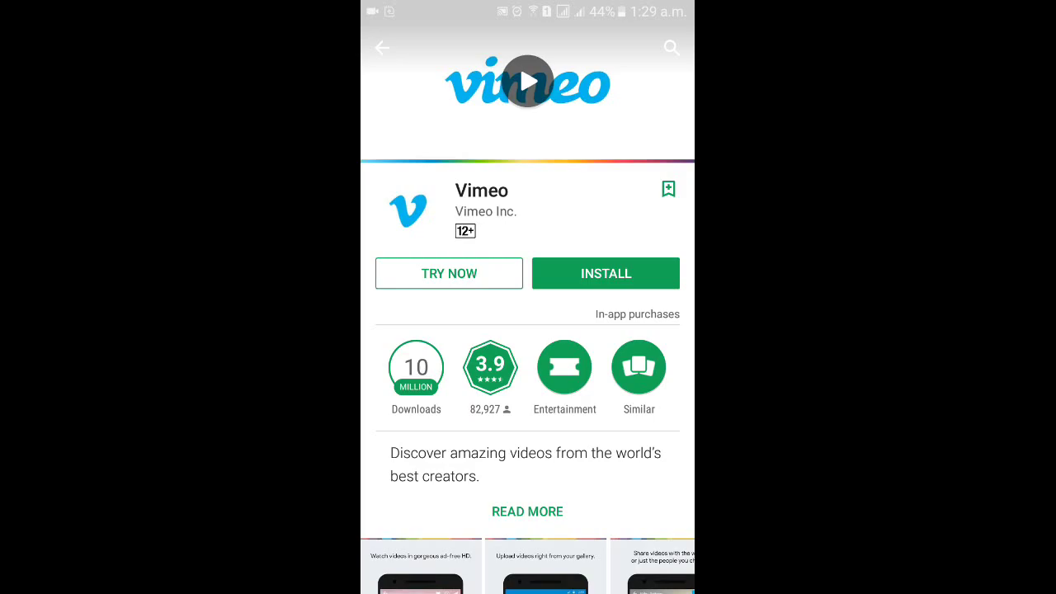
Go back from the Vimeo details page to the search results
{"action": "key", "text": "Escape"}
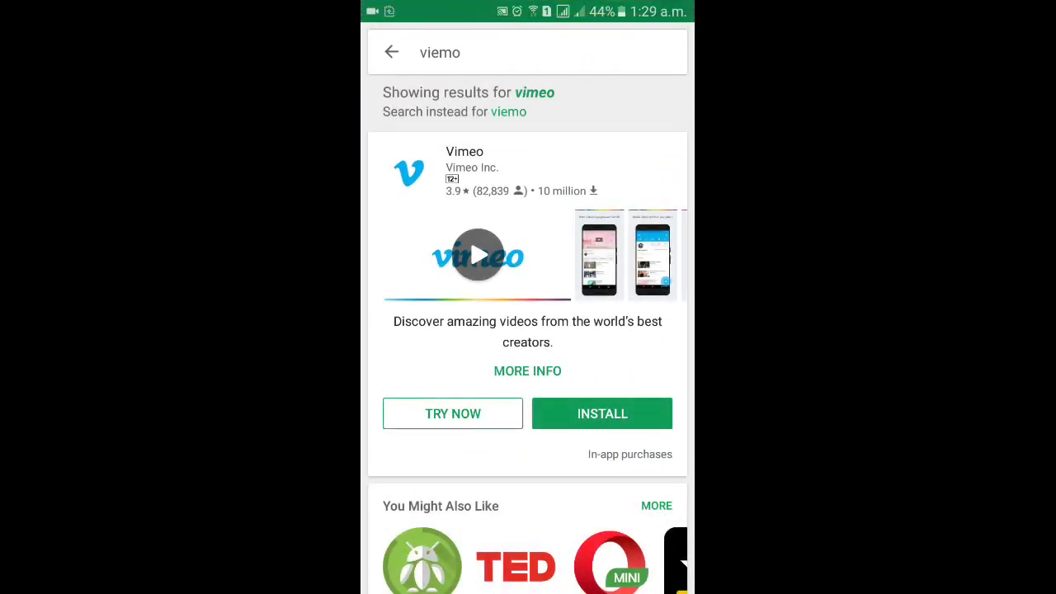